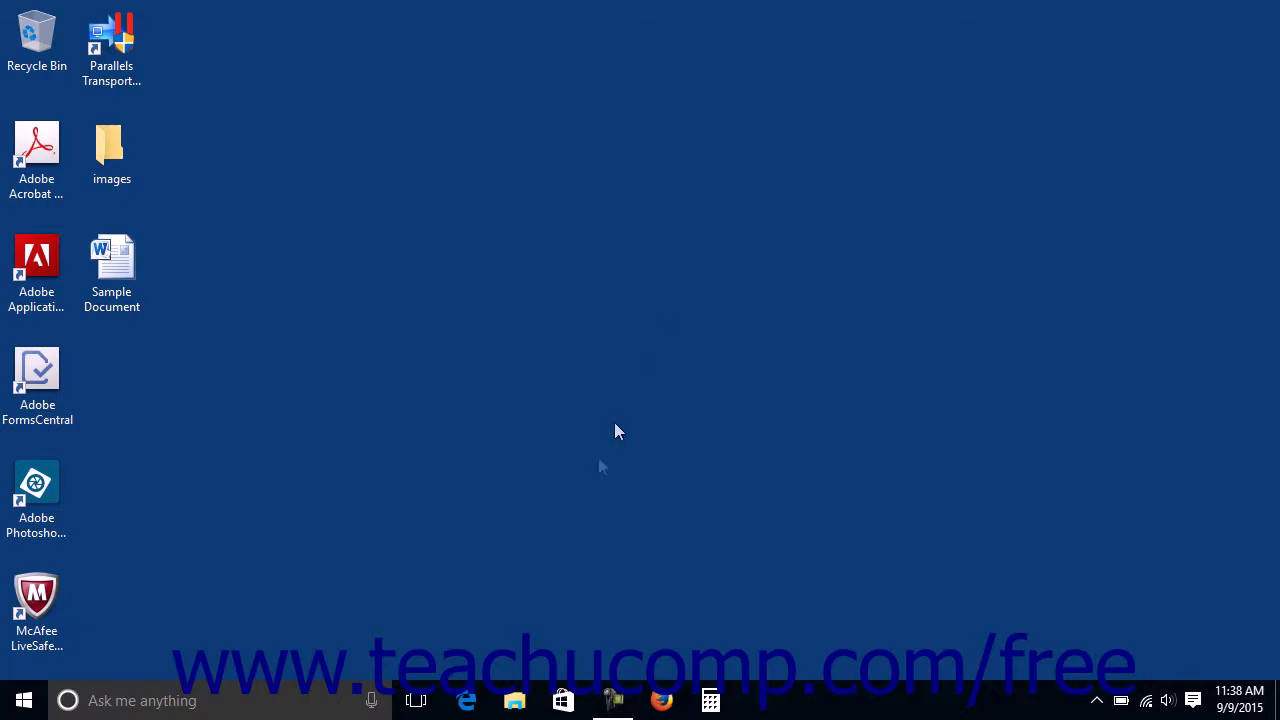
Step: Launch the Store and advance the featured carousel to open Minecraft: Windows 10 Edition Beta
click(577, 698)
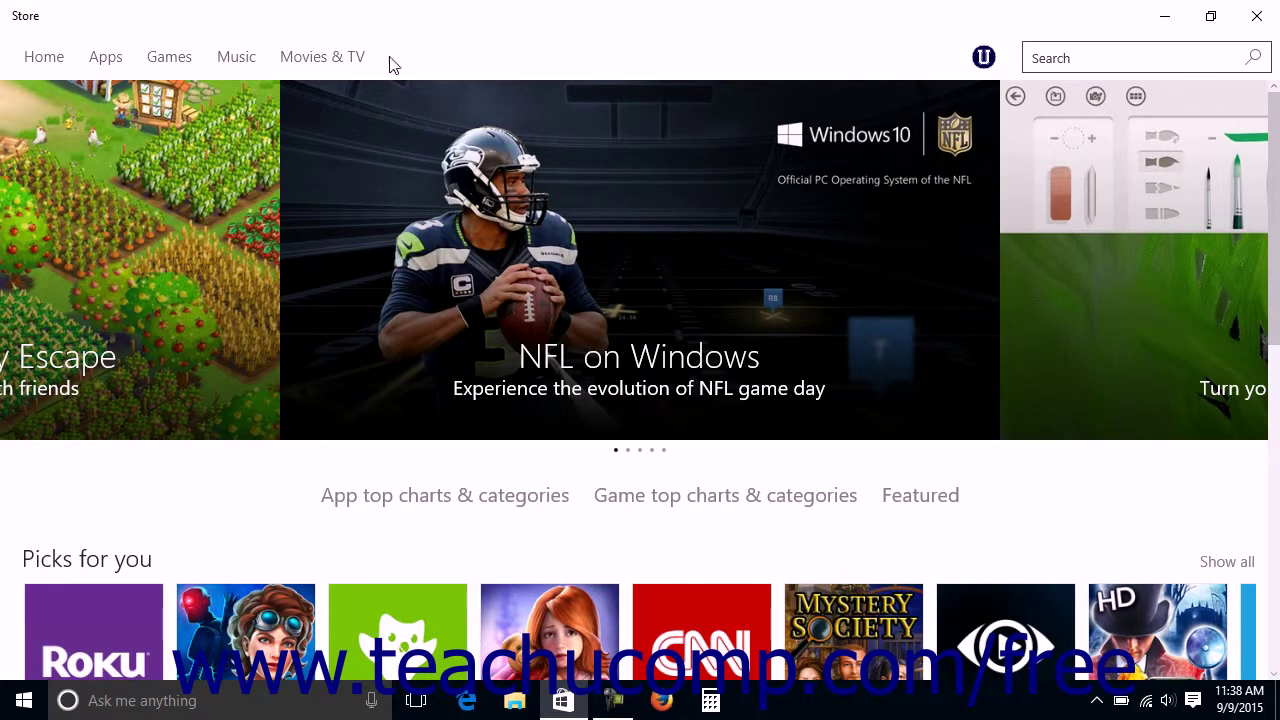
mouse_move(640, 260)
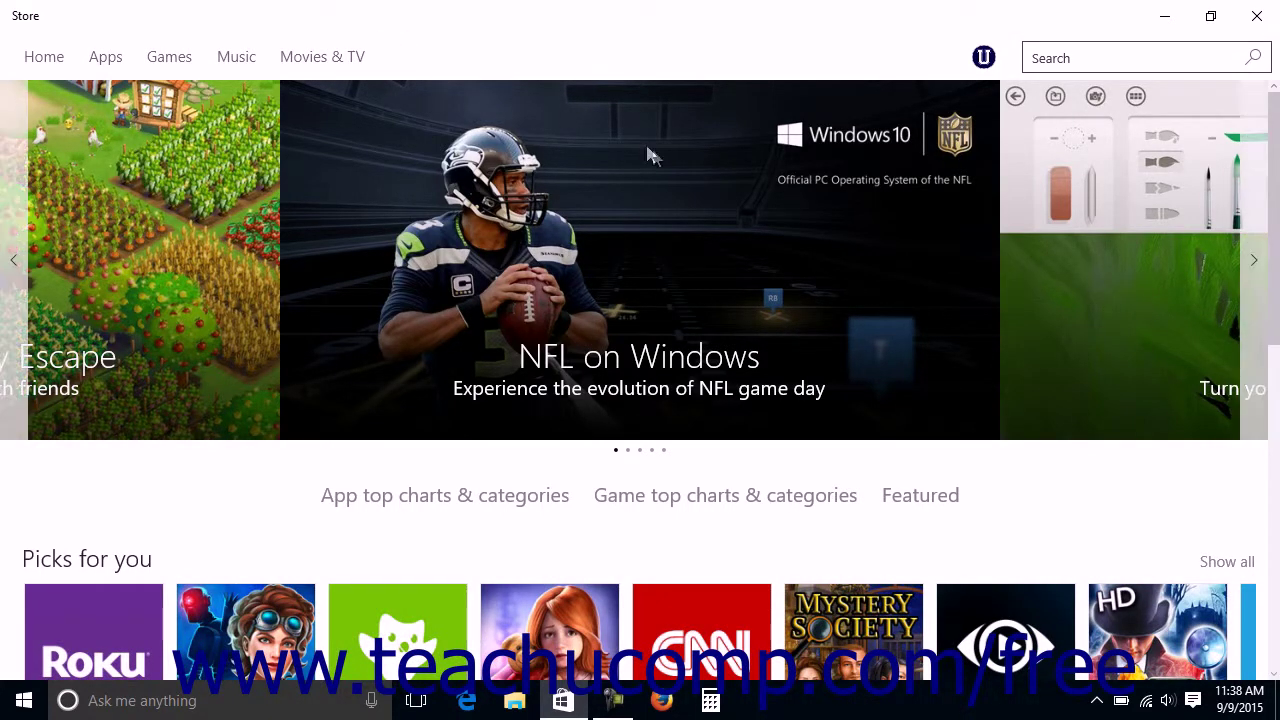
click(1250, 258)
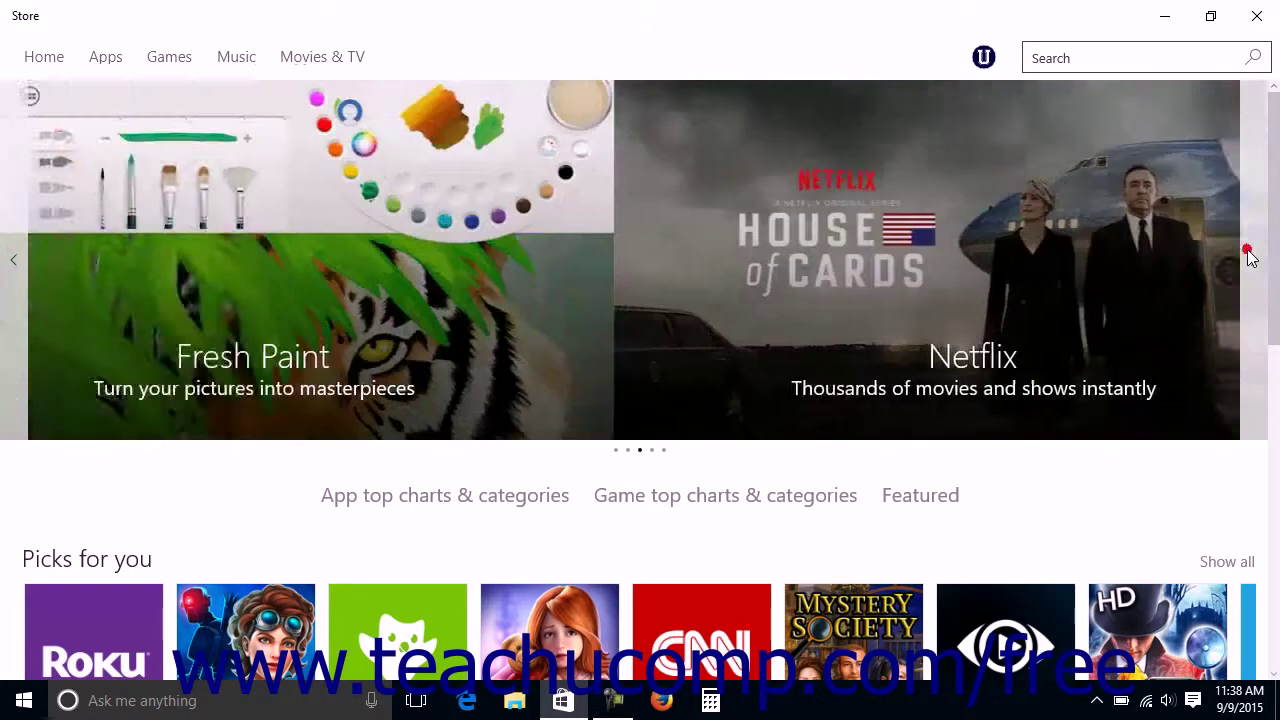
click(1250, 258)
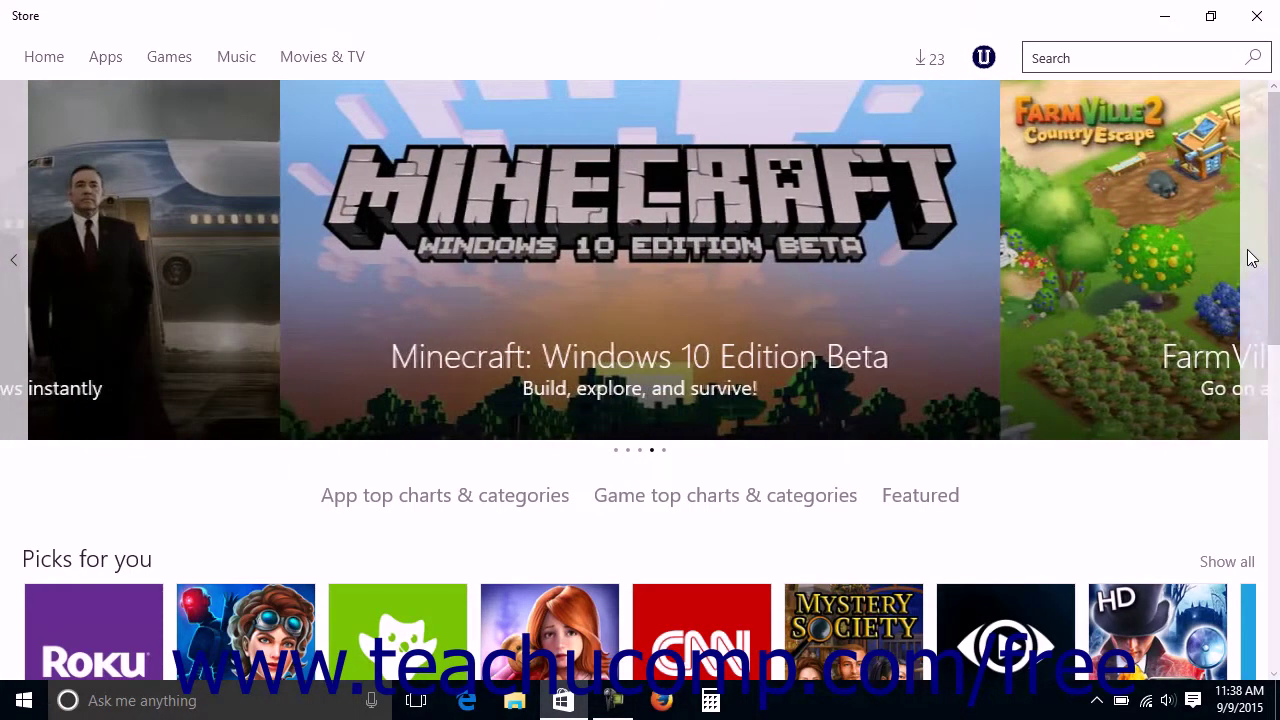
click(650, 258)
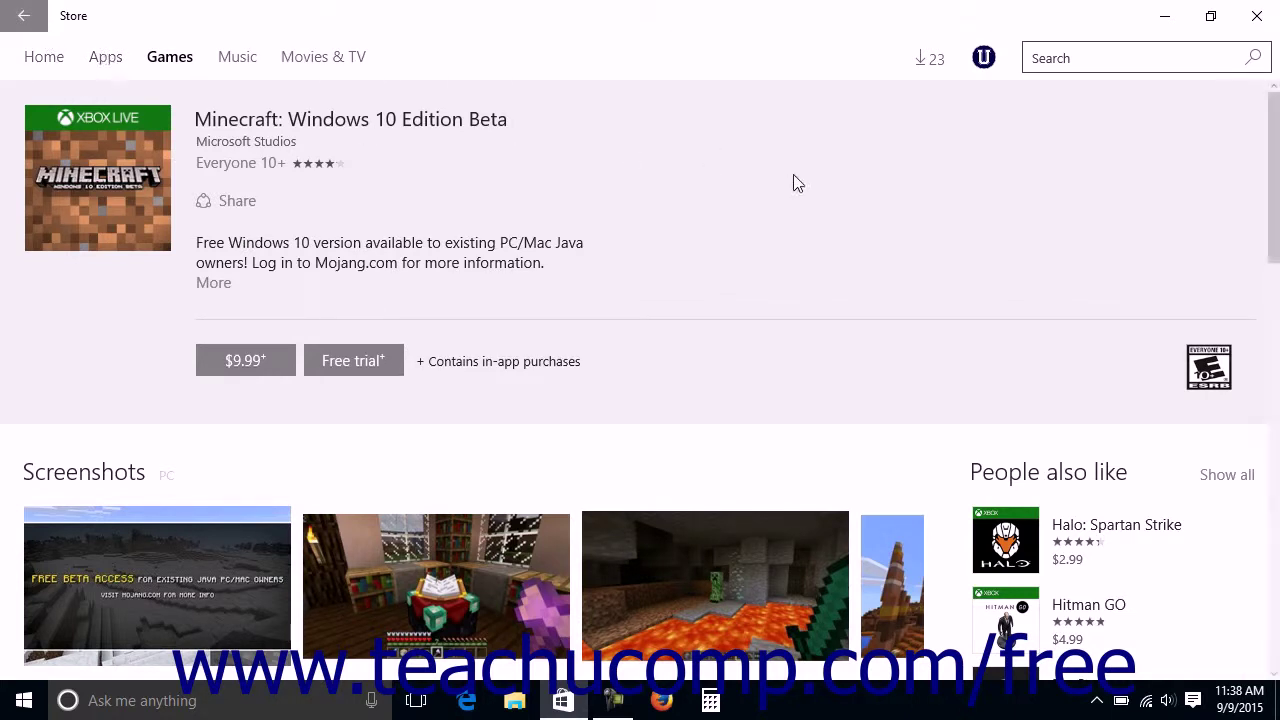
scroll(863, 164, down, 3)
scroll(863, 164, down, 1)
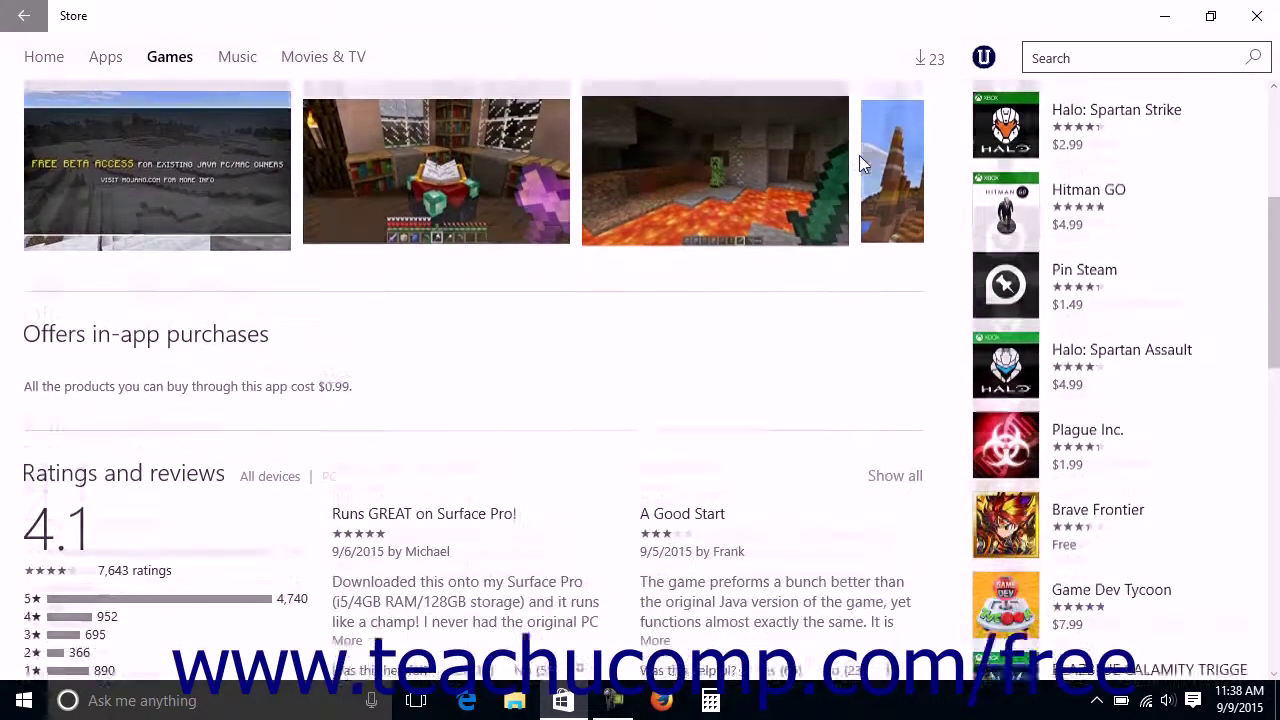
scroll(863, 164, down, 2)
scroll(863, 164, down, 2)
scroll(863, 164, down, 2)
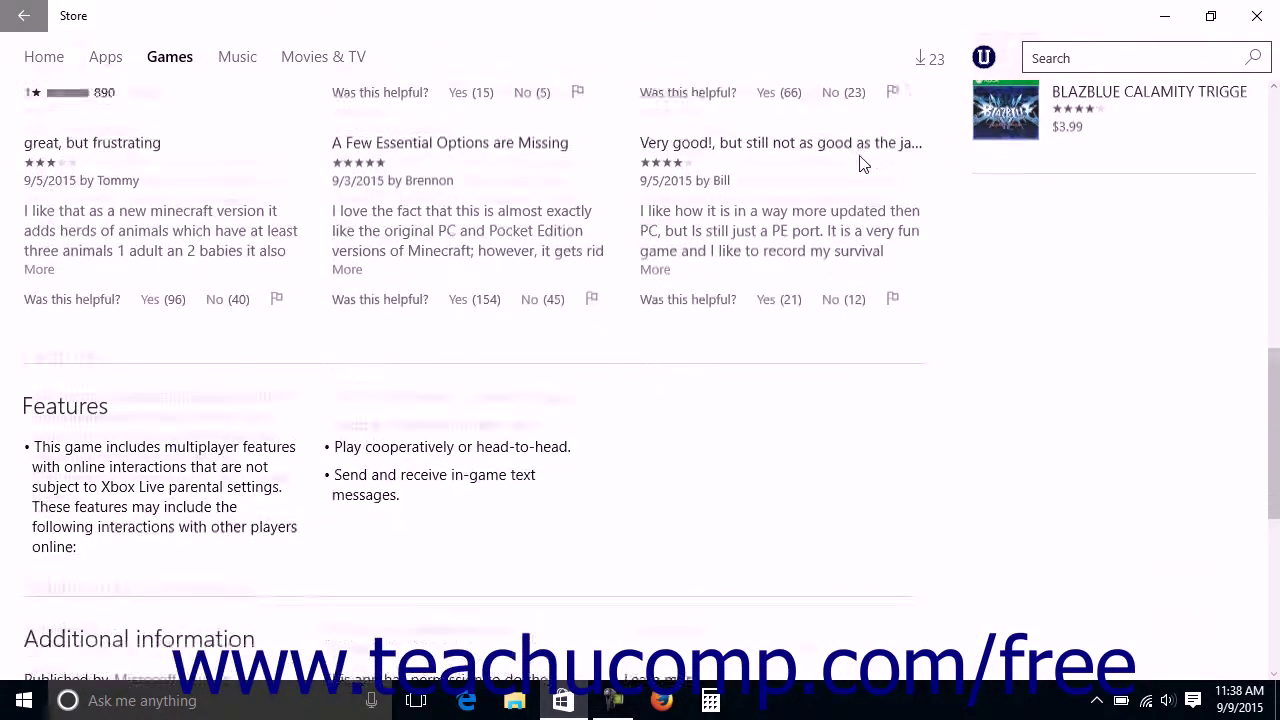
scroll(863, 164, down, 3)
scroll(863, 164, down, 1)
scroll(863, 164, down, 2)
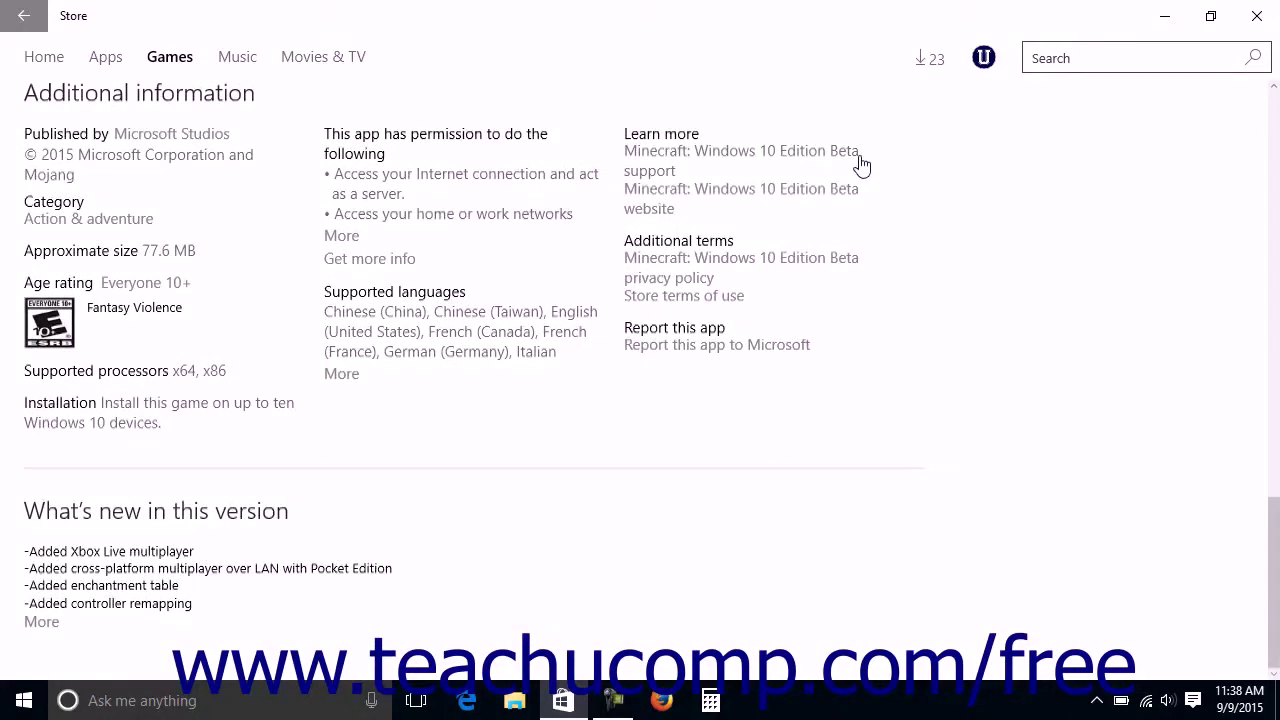
scroll(862, 164, up, 1)
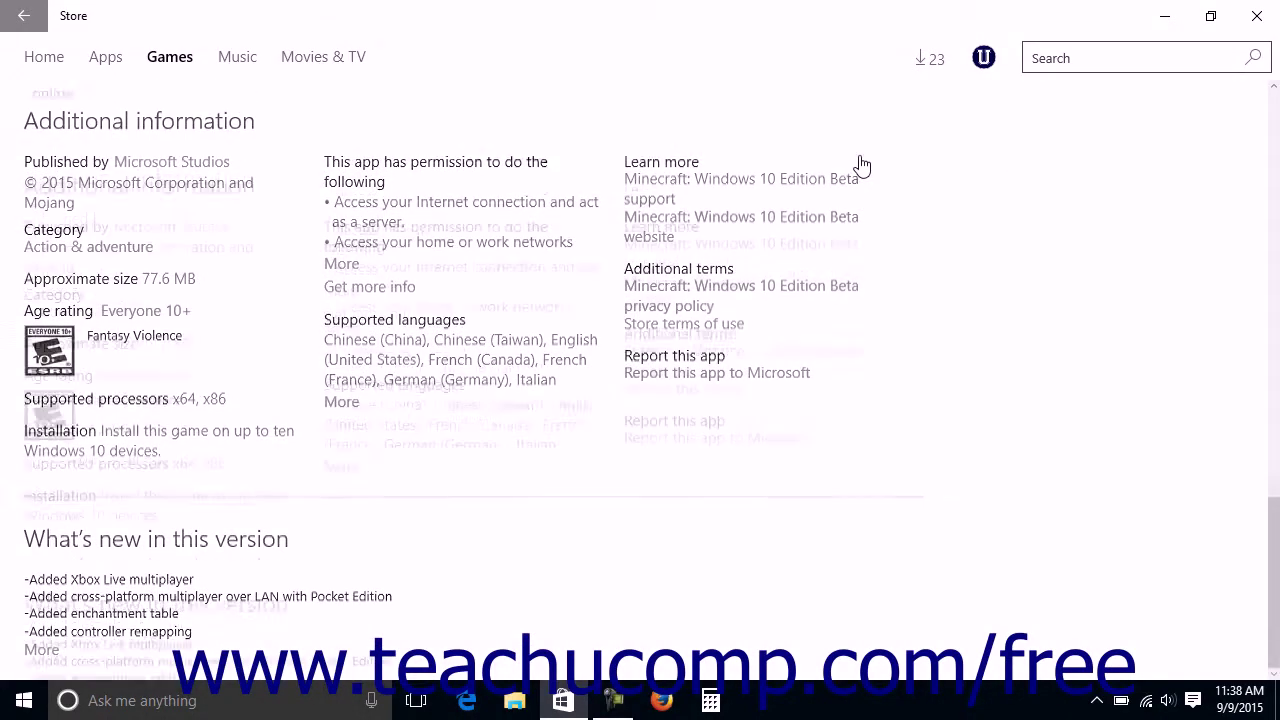
scroll(862, 164, up, 3)
scroll(862, 164, up, 3)
scroll(862, 164, up, 2)
scroll(863, 164, up, 1)
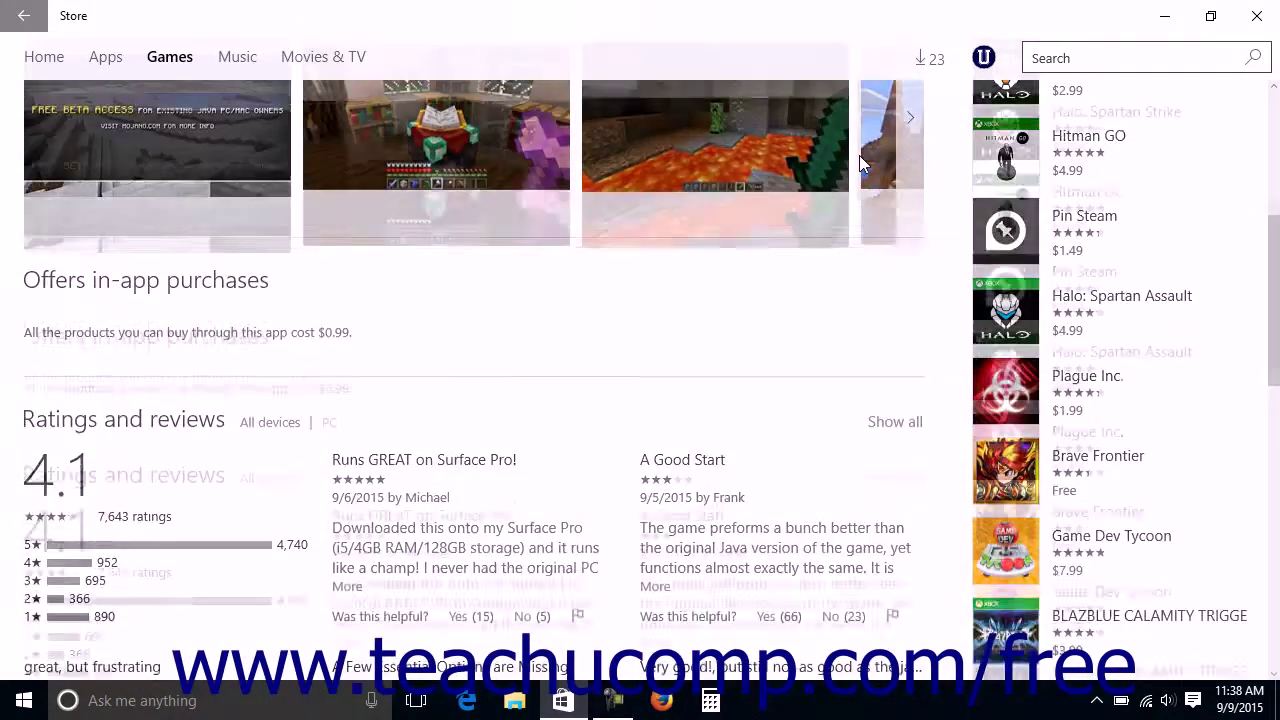
scroll(863, 164, up, 3)
scroll(863, 164, up, 3)
scroll(860, 175, up, 1)
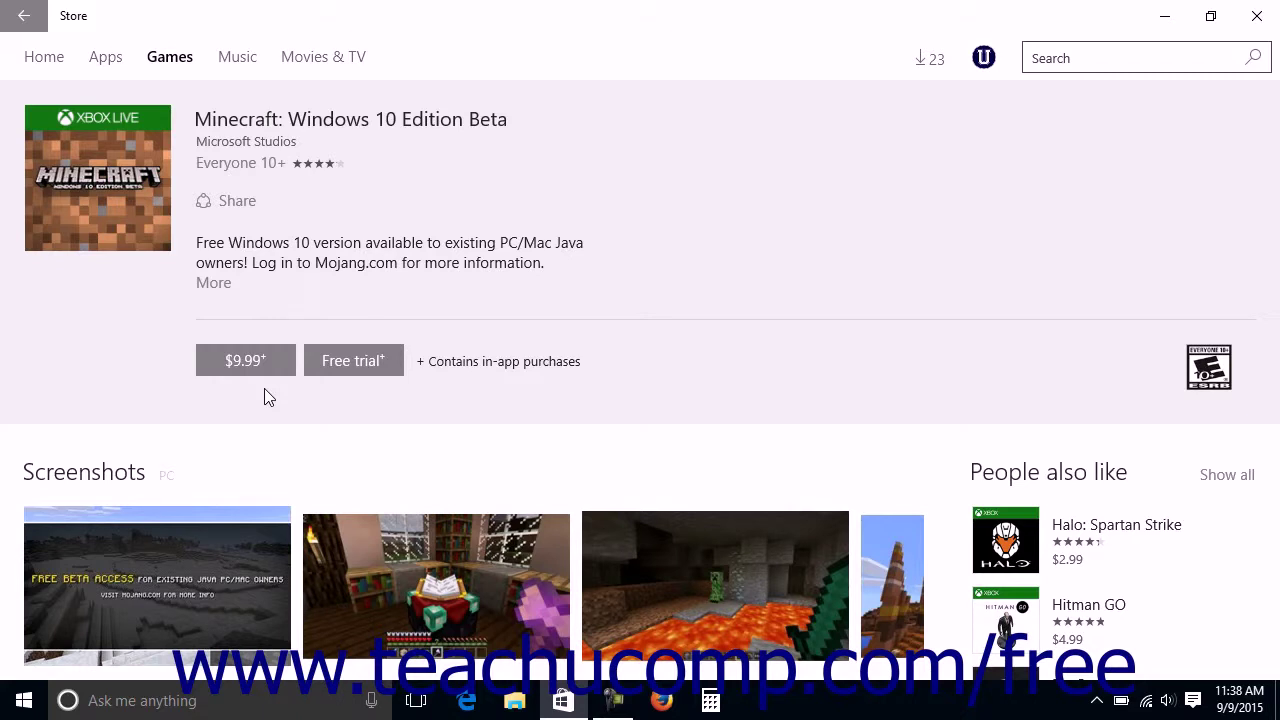
click(347, 385)
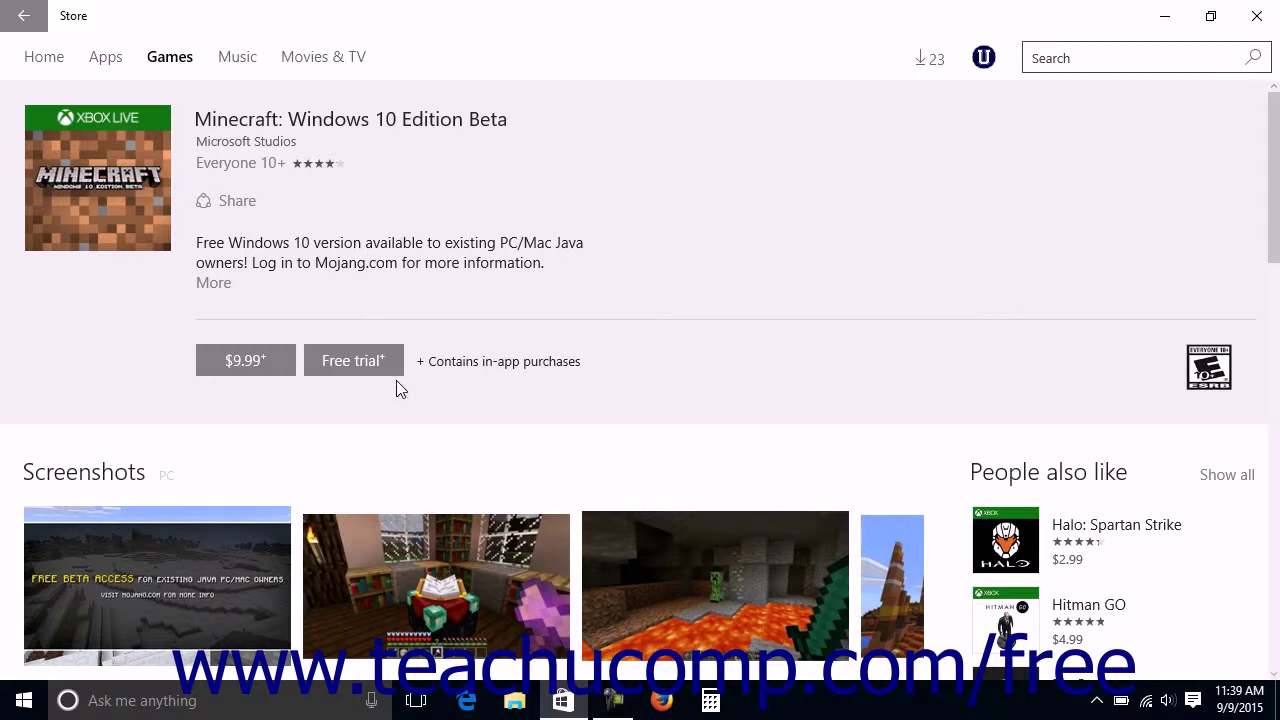
scroll(397, 381, down, 2)
scroll(397, 381, down, 3)
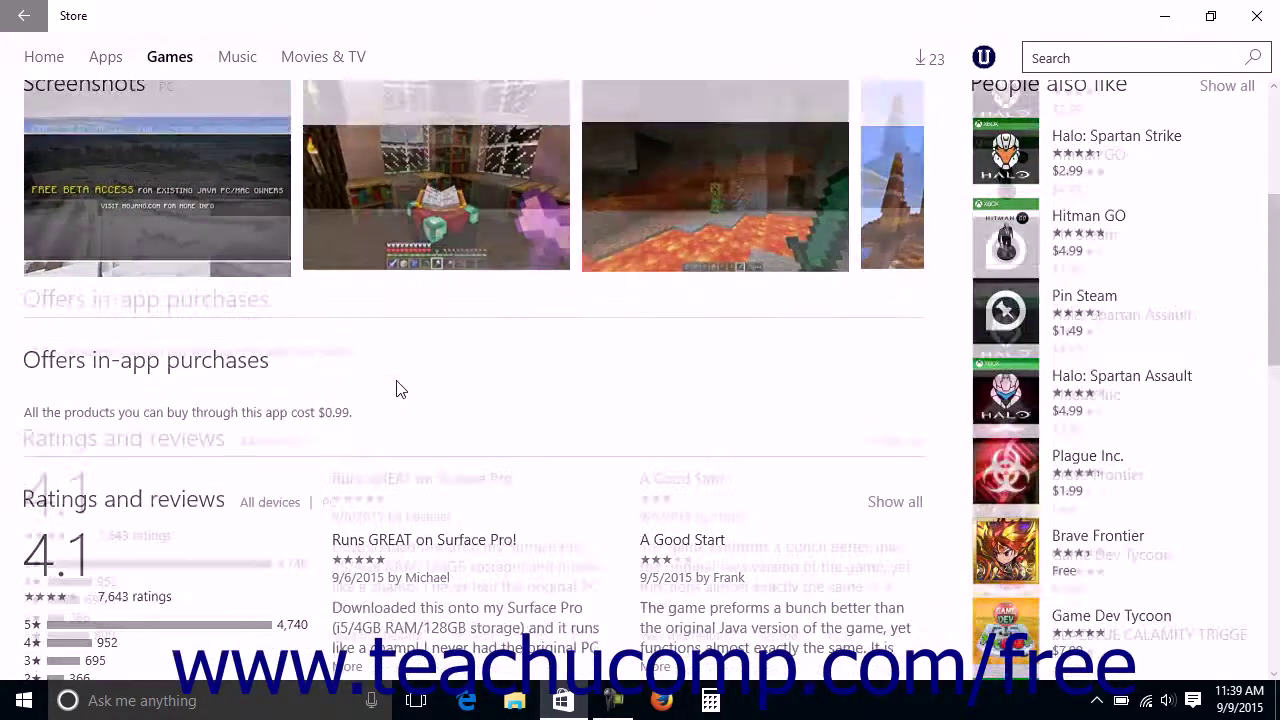
scroll(397, 381, down, 3)
scroll(397, 381, down, 4)
scroll(400, 389, down, 4)
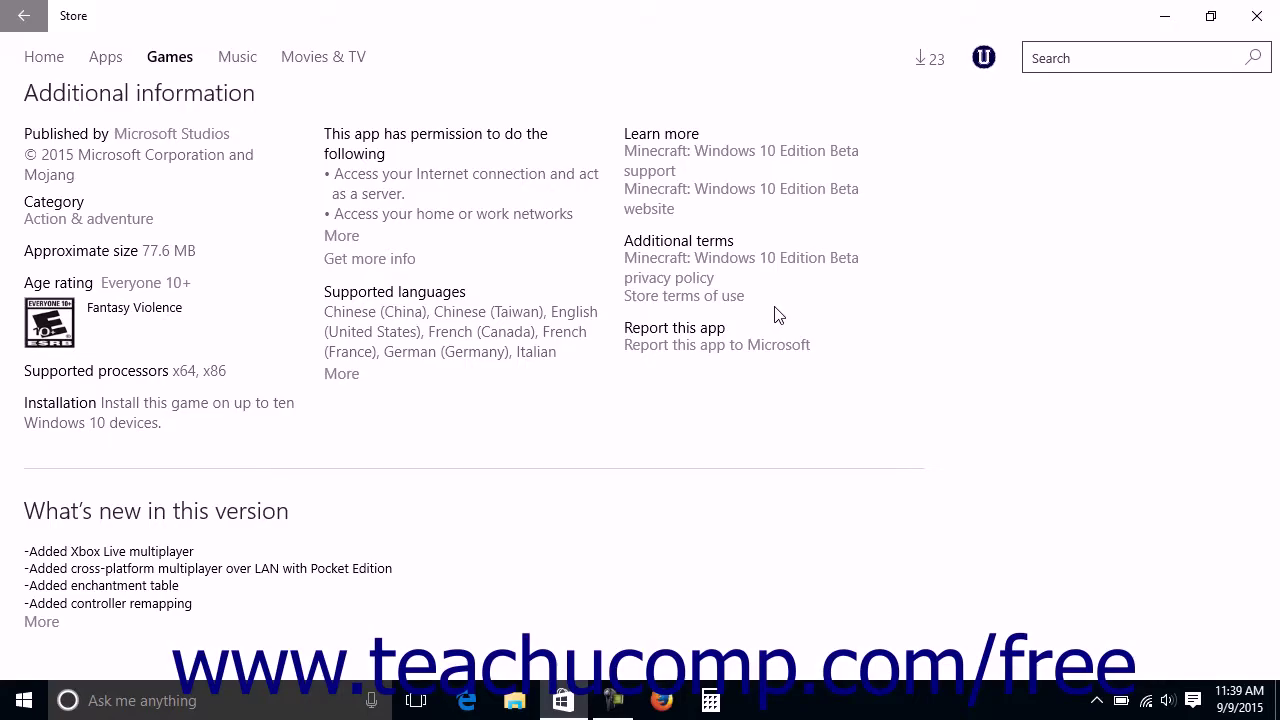
scroll(778, 315, up, 2)
scroll(778, 315, up, 4)
scroll(778, 315, up, 5)
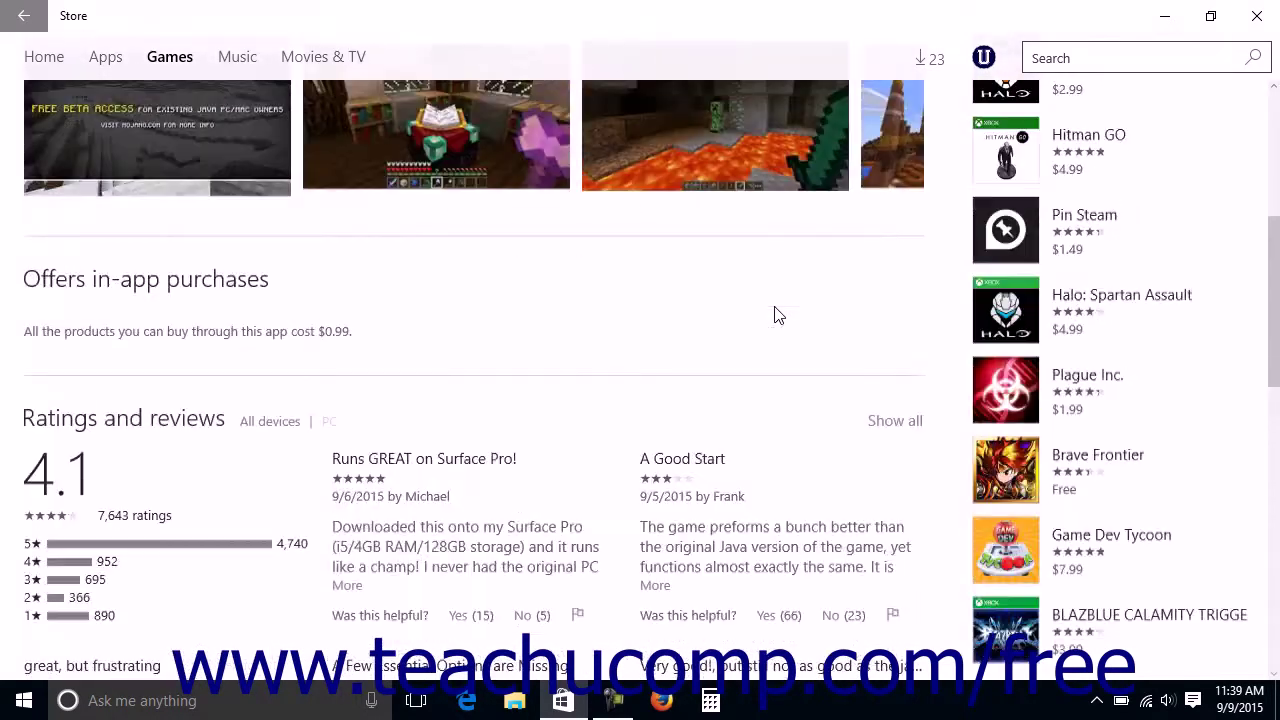
scroll(778, 315, up, 5)
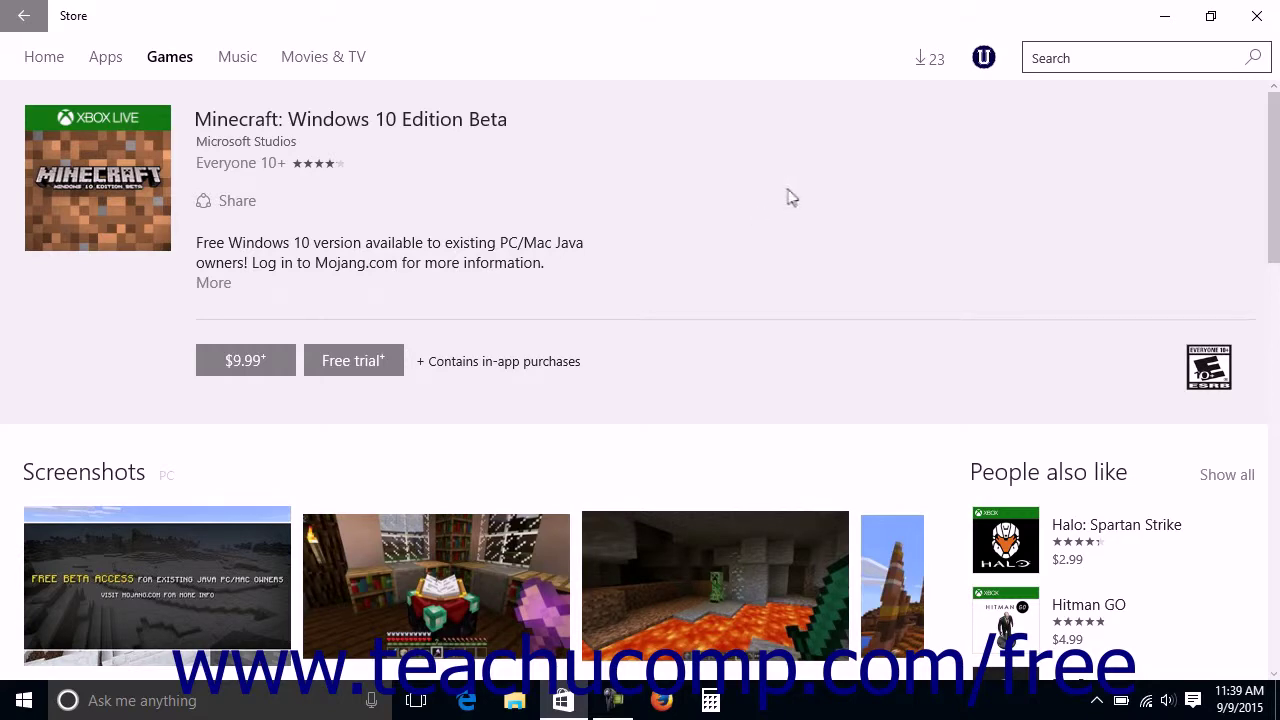
Step: Glance at the download queue, return to Minecraft, then open Settings from the account menu
click(920, 60)
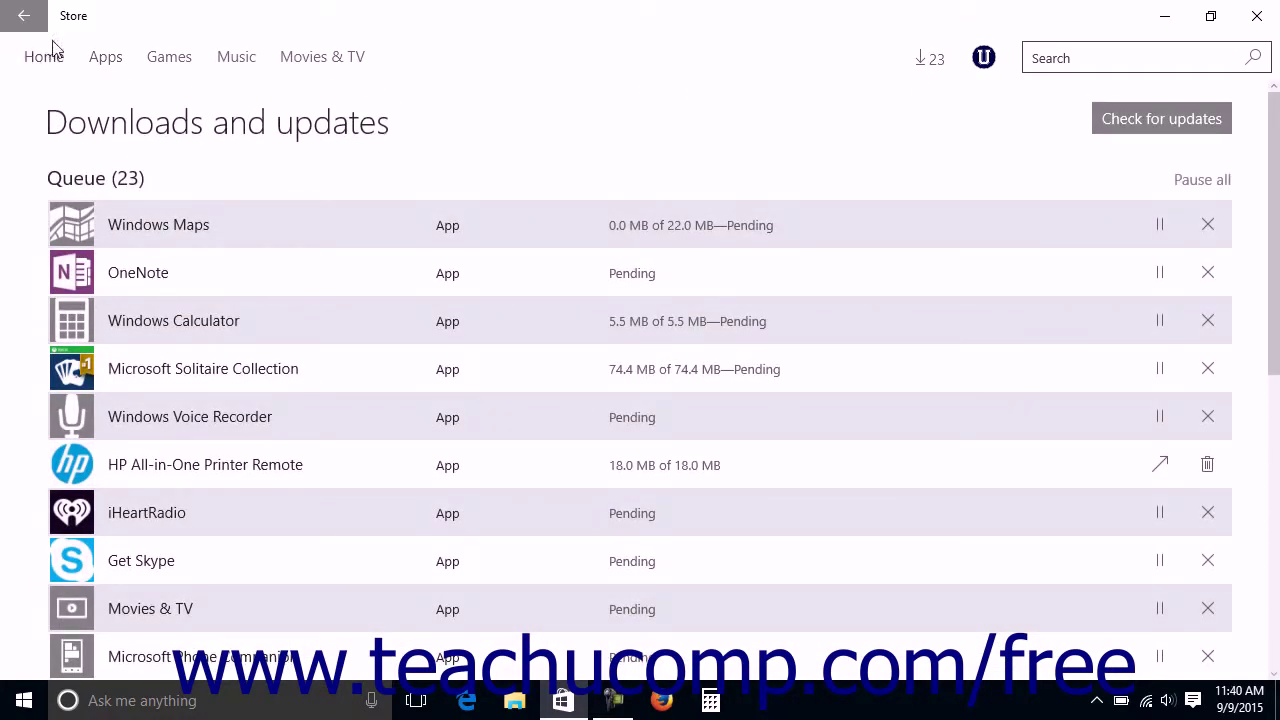
click(24, 17)
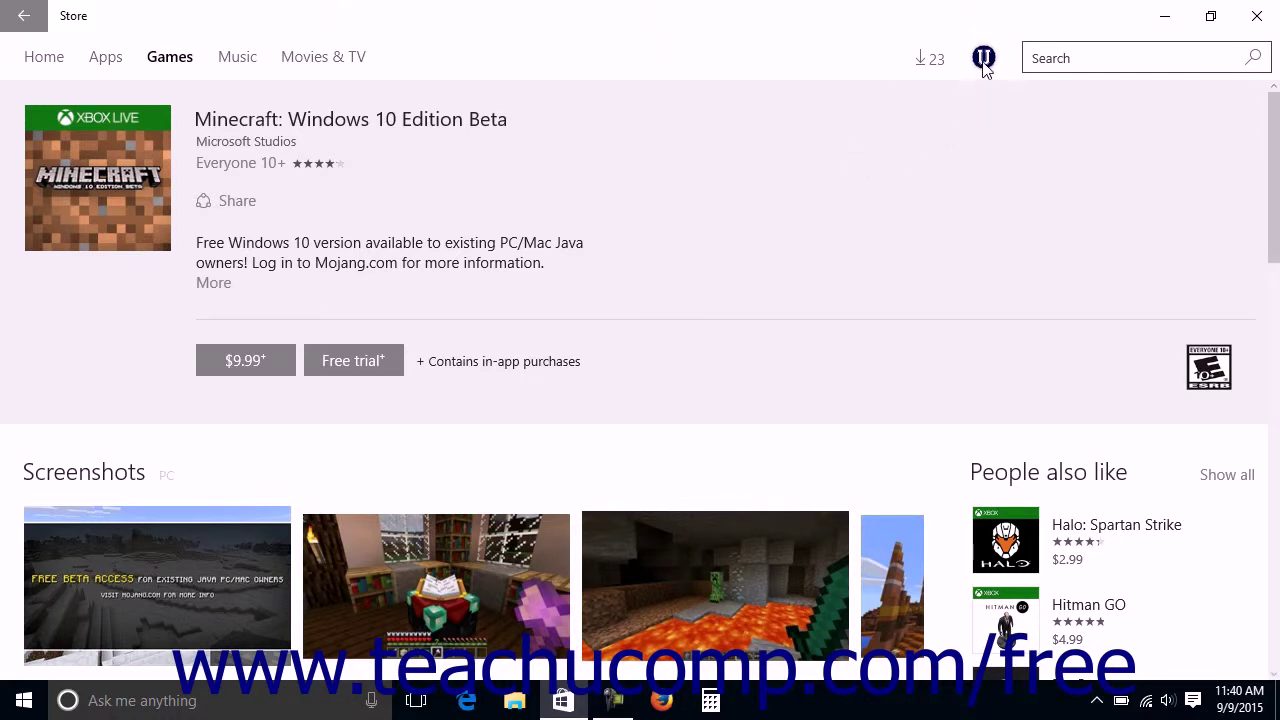
click(984, 58)
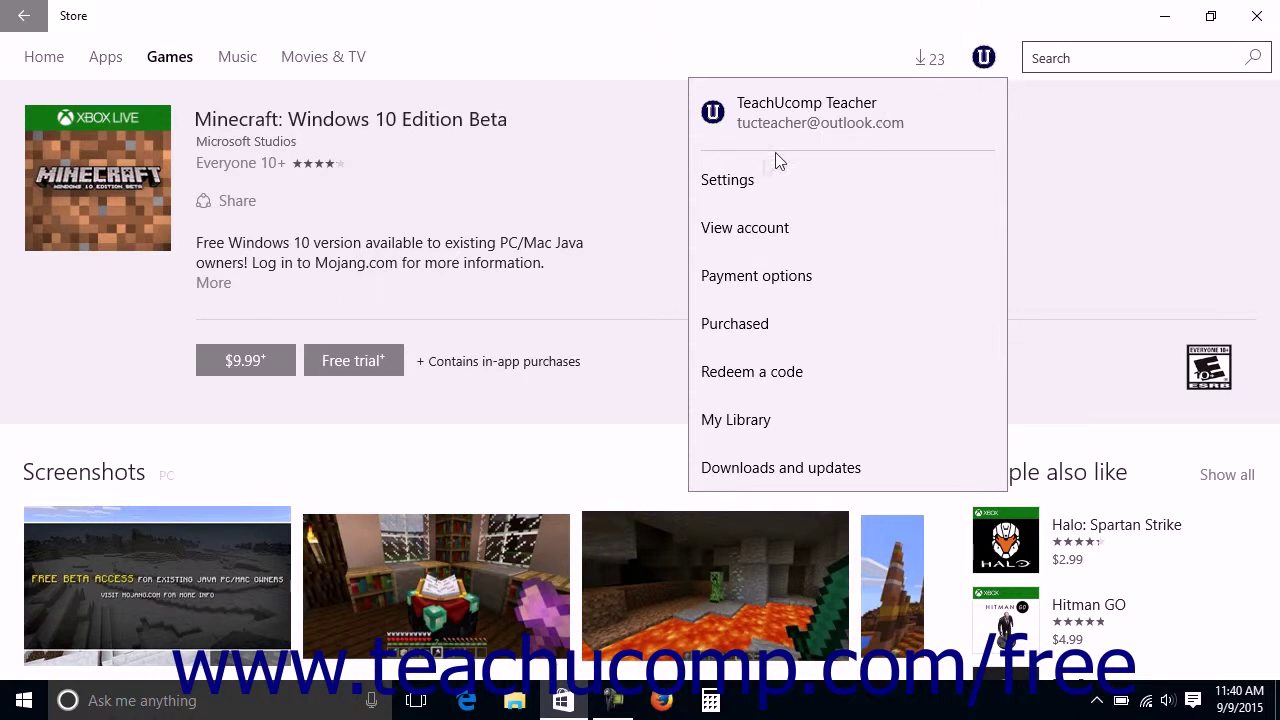
click(754, 186)
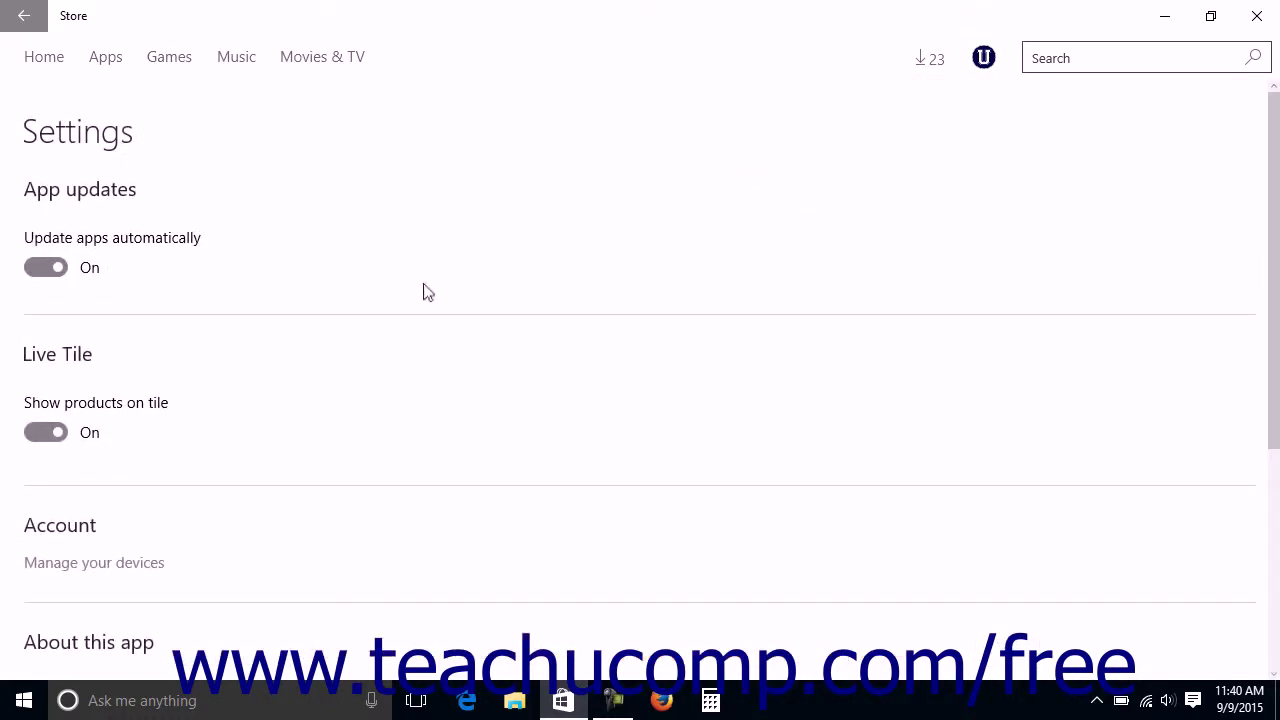
Step: Review the app-update and live tile settings, then open My Library from the account menu
scroll(427, 291, down, 5)
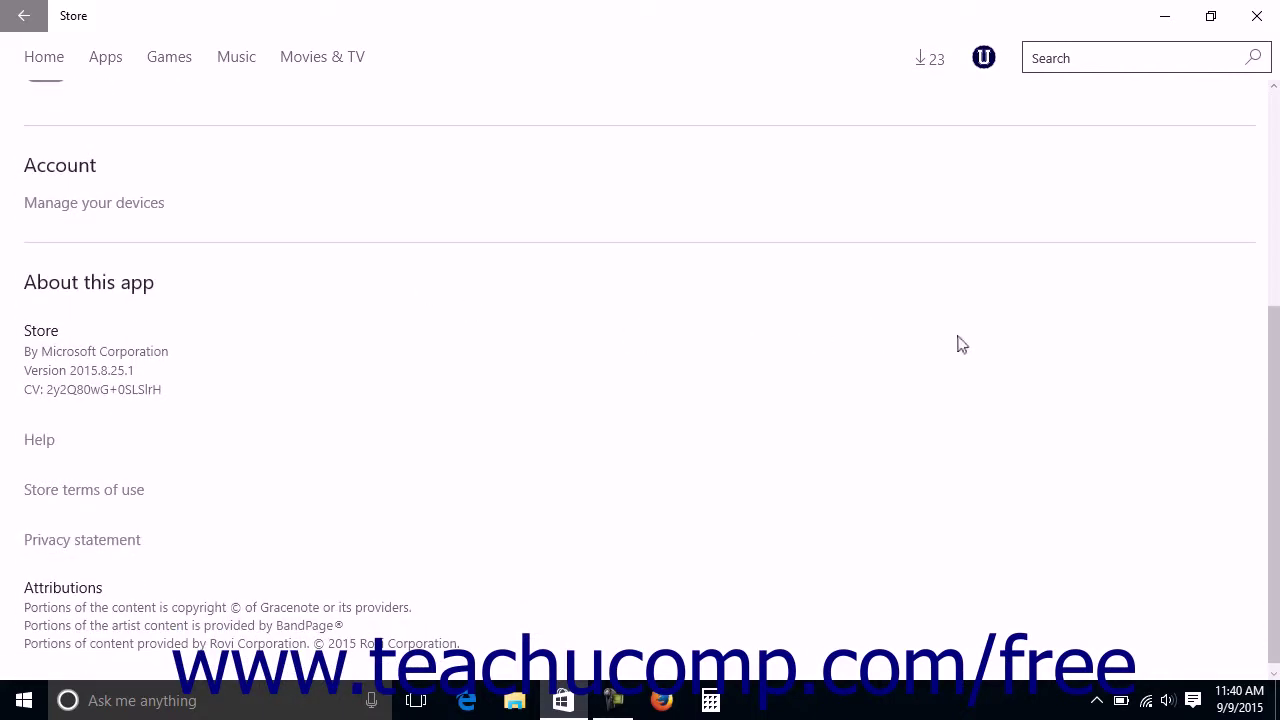
scroll(957, 340, up, 5)
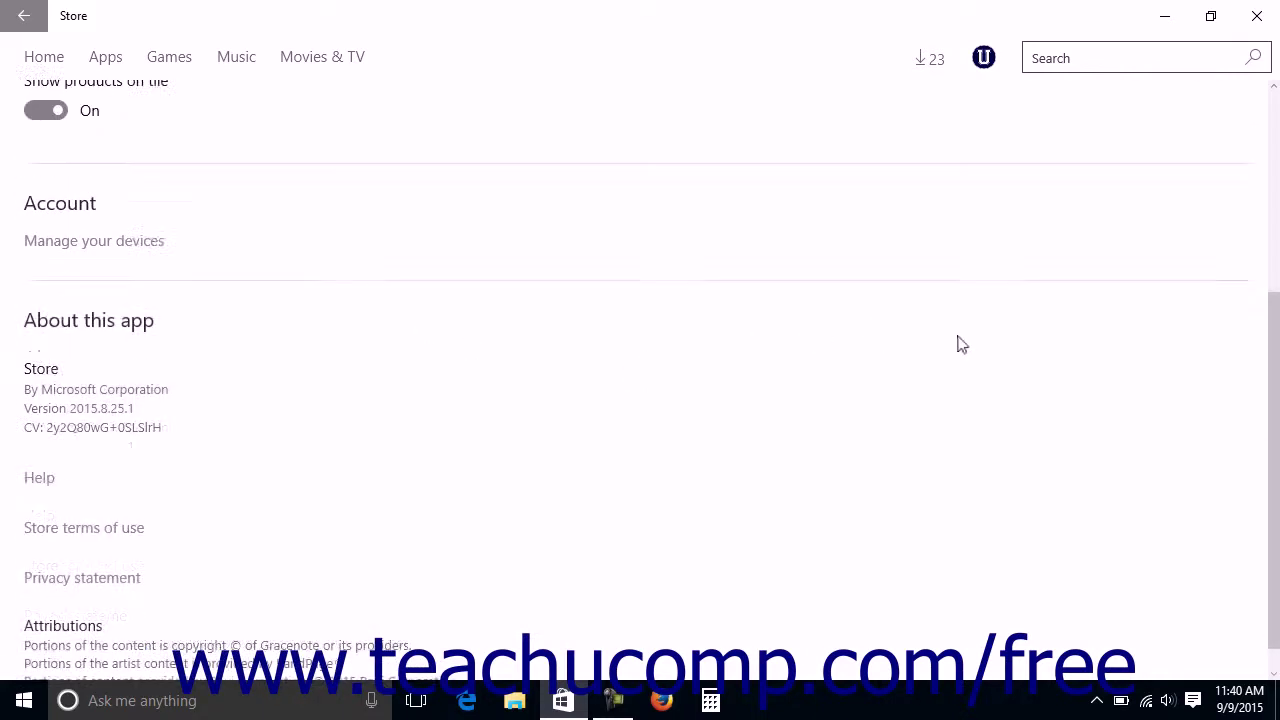
click(983, 57)
click(766, 242)
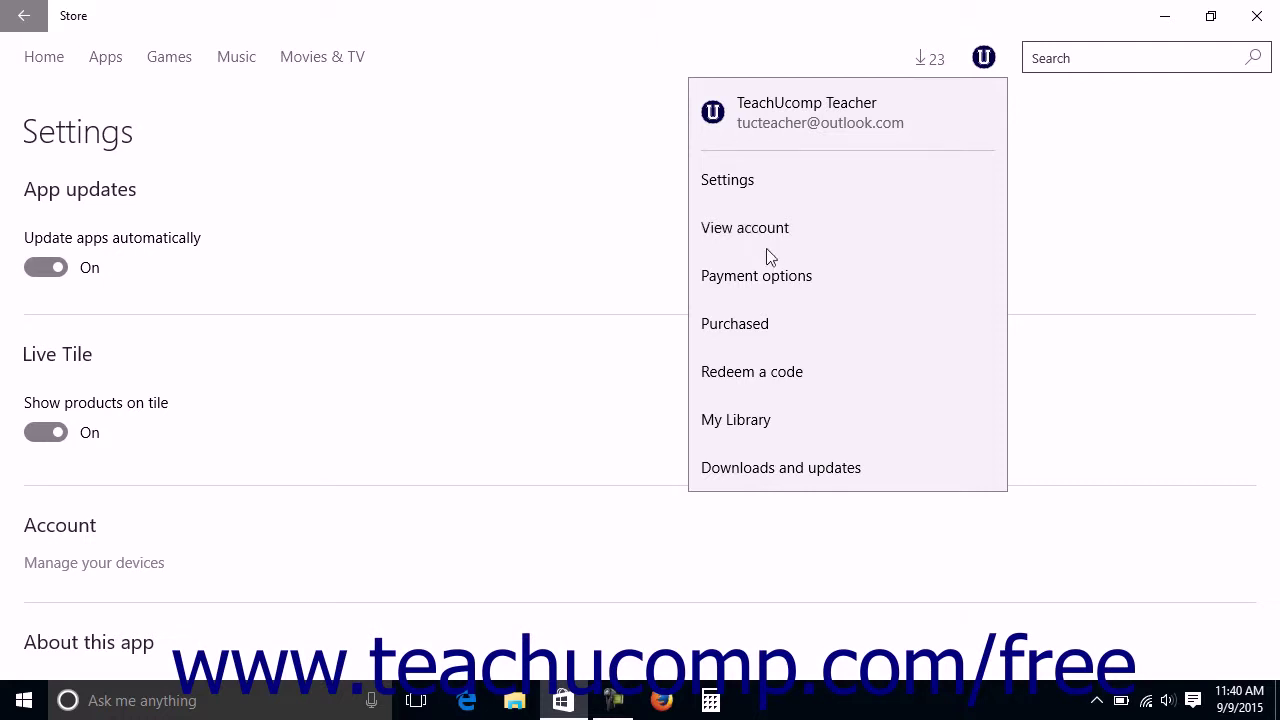
click(779, 287)
Step: View owned apps like Twitter, Facebook and Hulu Plus, then open Downloads and updates
click(748, 424)
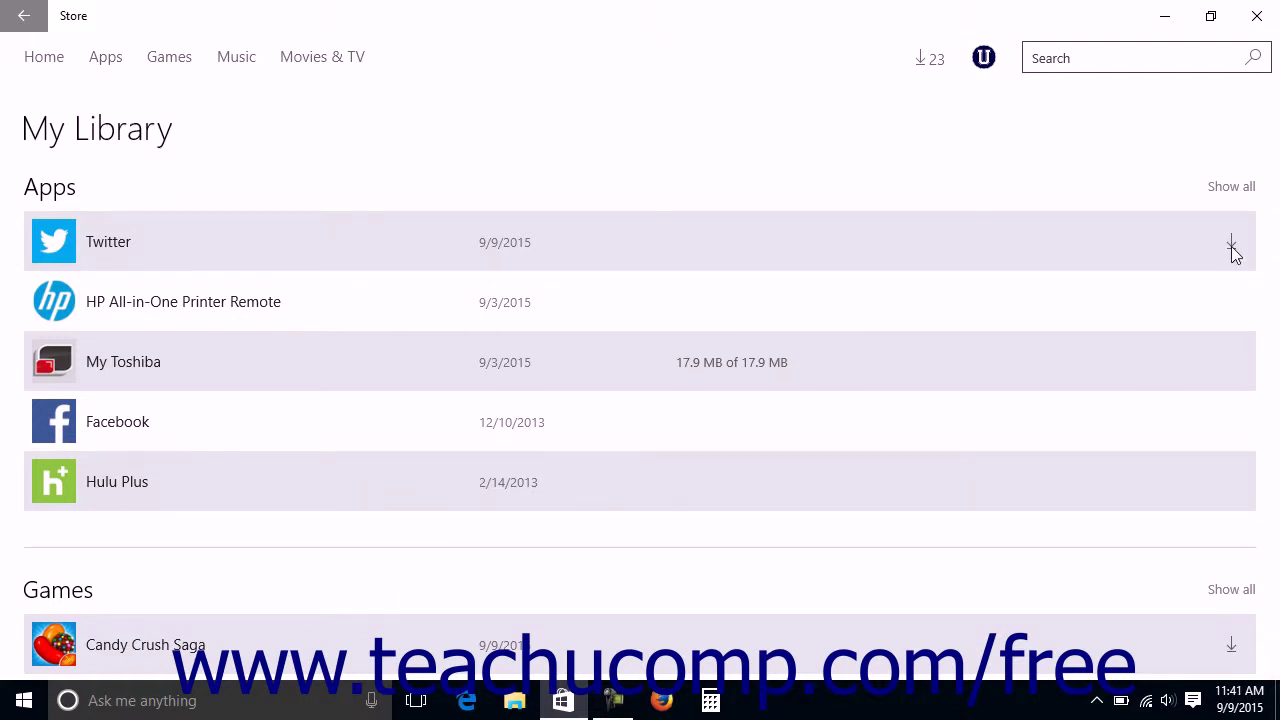
click(980, 62)
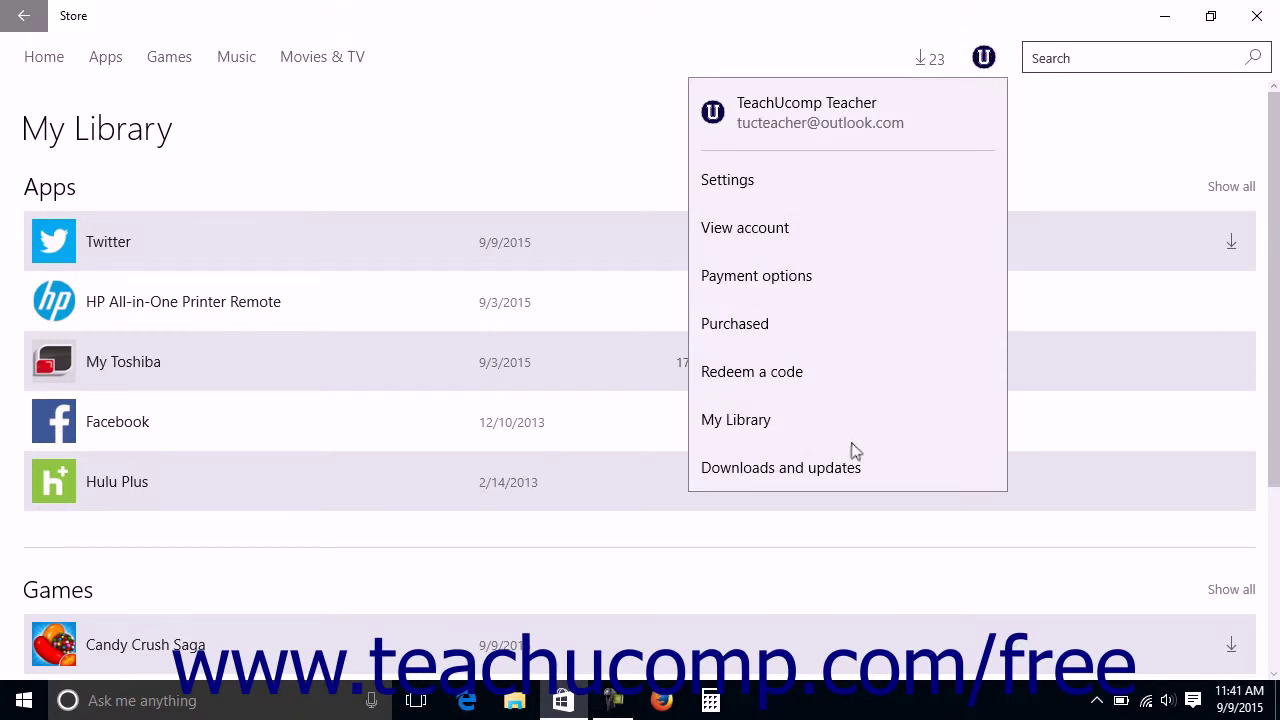
click(847, 469)
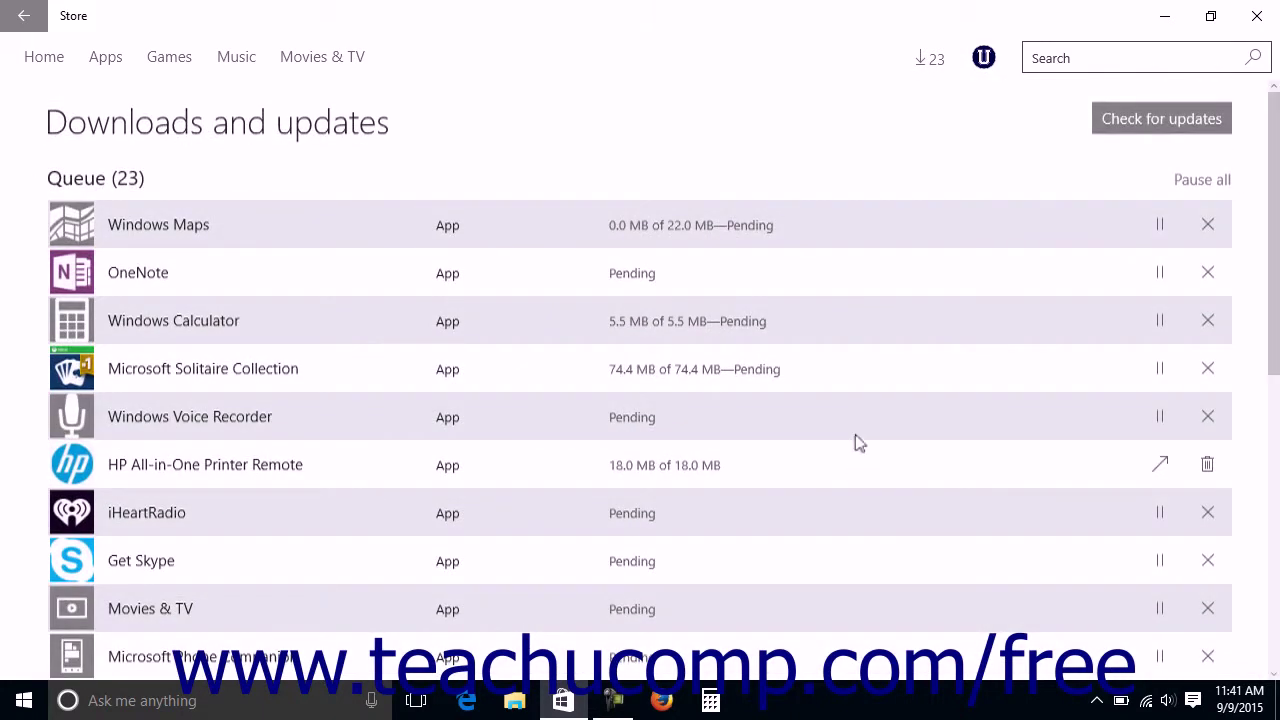
Step: Check for new updates for the 23-app download queue
click(1143, 128)
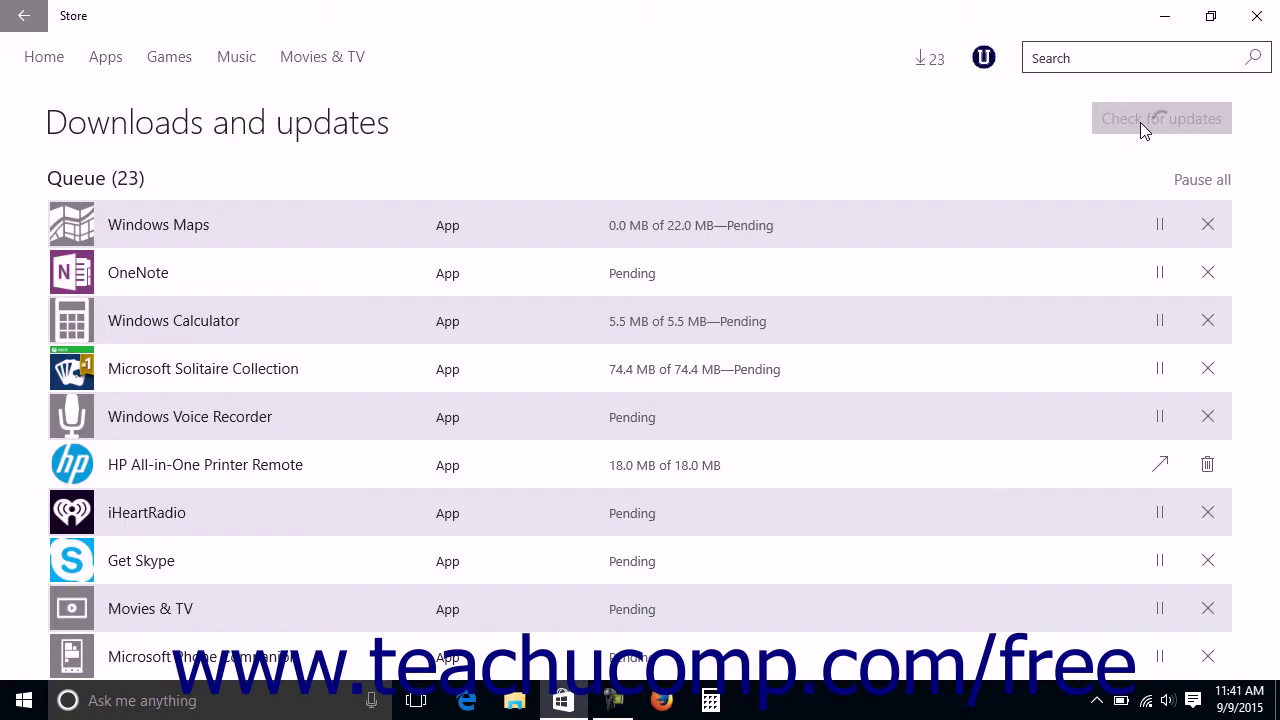
Step: Close the Microsoft Store window to return to the desktop
click(1250, 35)
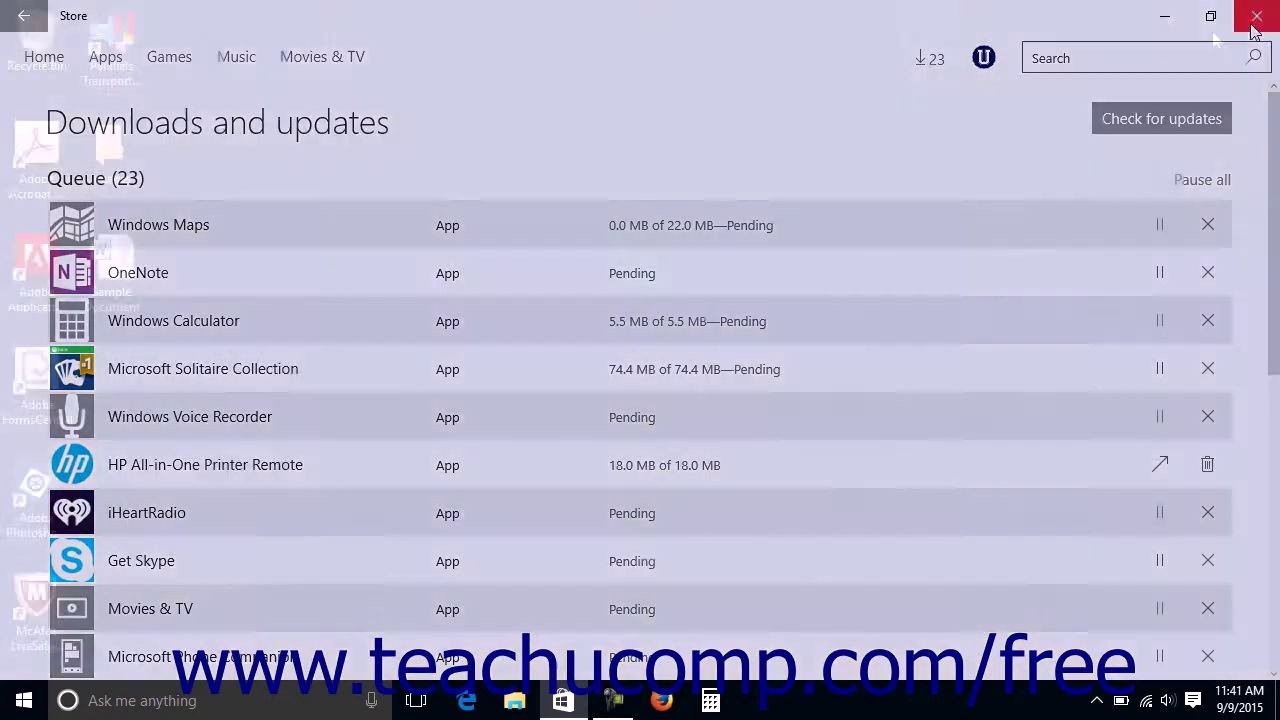